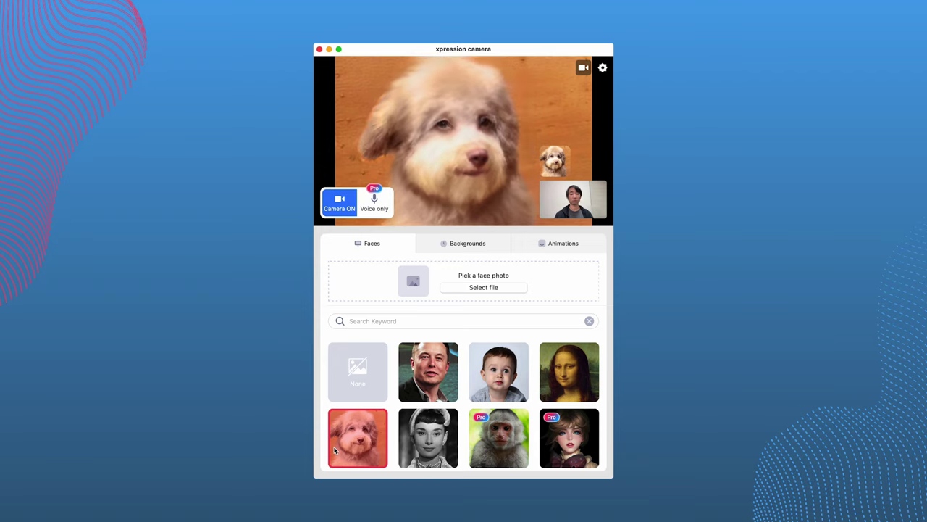
# Try the Mona Lisa and black-and-white portrait faces, then a dark blue background.
pyautogui.click(561, 388)
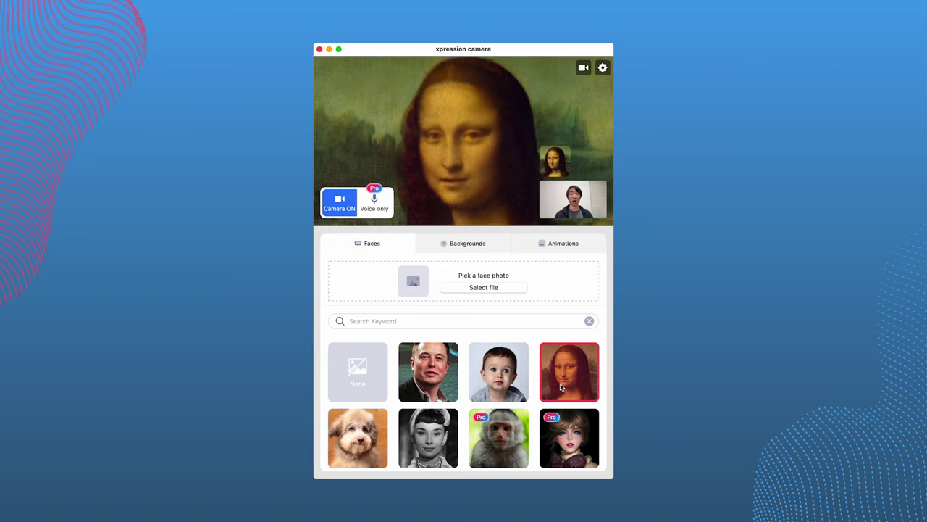
pyautogui.click(432, 452)
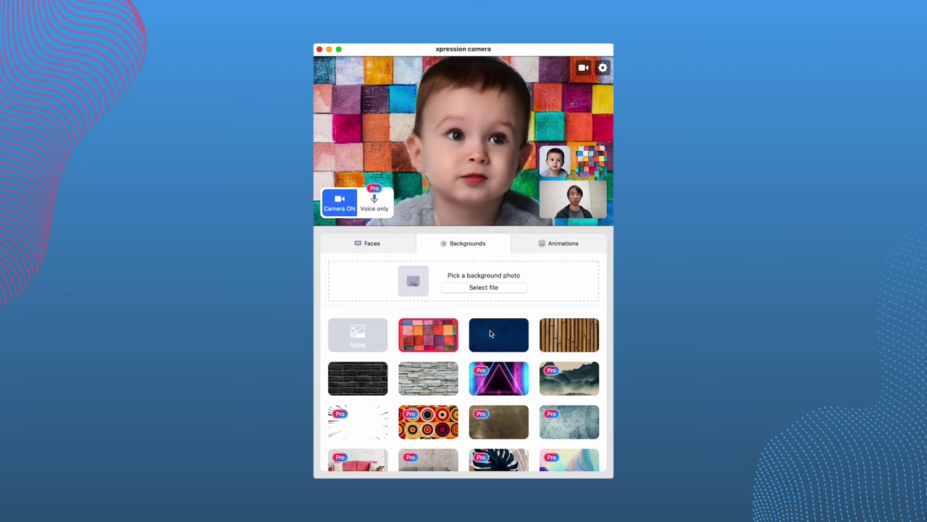
pyautogui.click(494, 334)
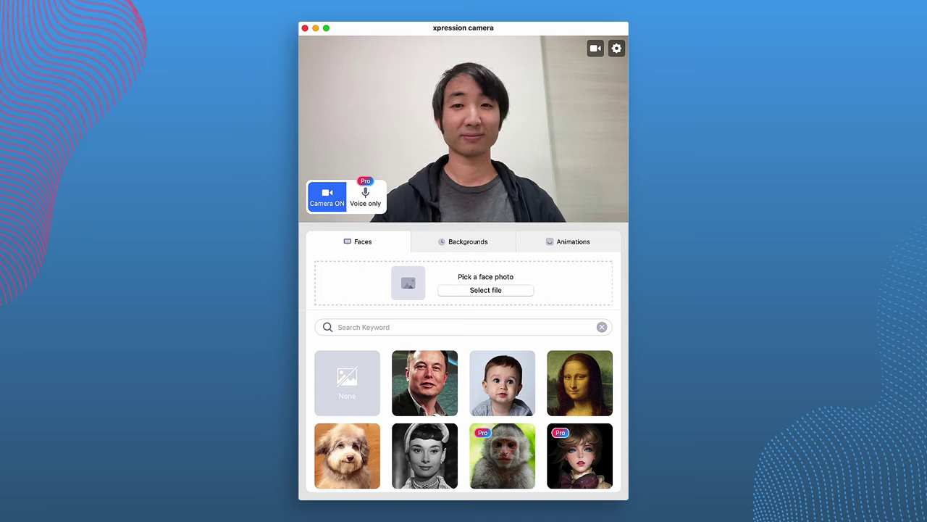
# Cycle through the baby, dog, Mona Lisa and black-and-white portrait faces, then view the camera settings.
pyautogui.click(511, 402)
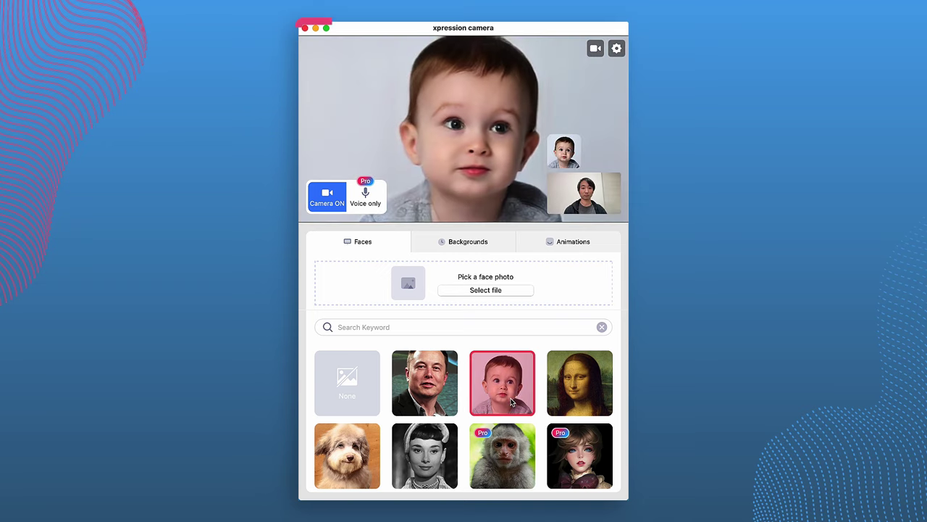
pyautogui.click(322, 468)
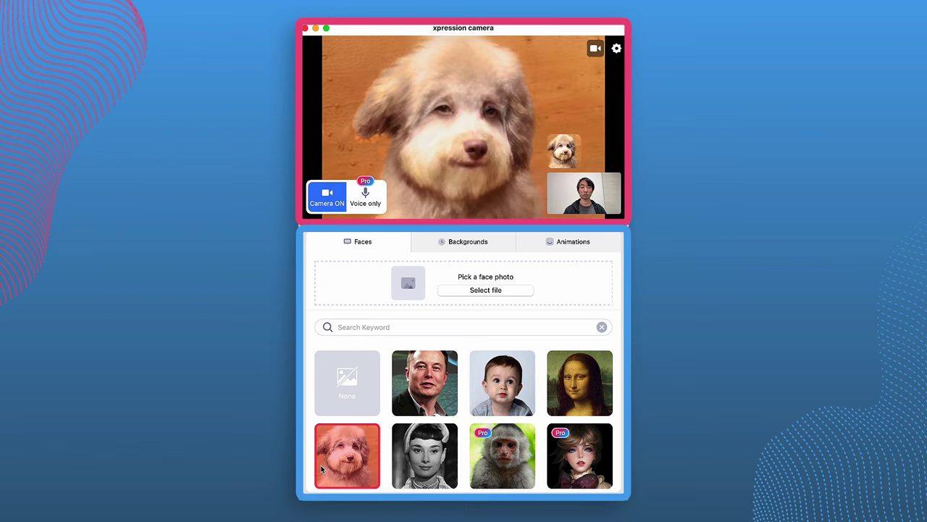
pyautogui.click(570, 395)
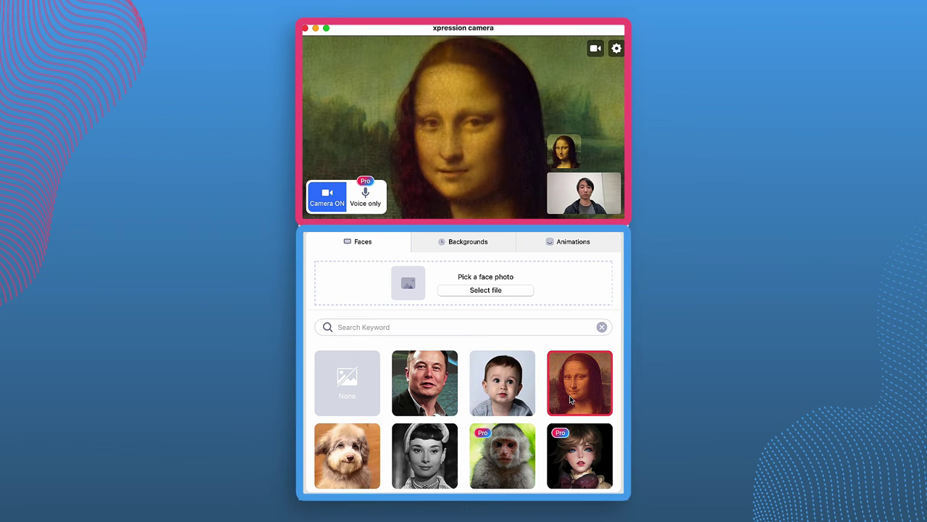
pyautogui.click(424, 456)
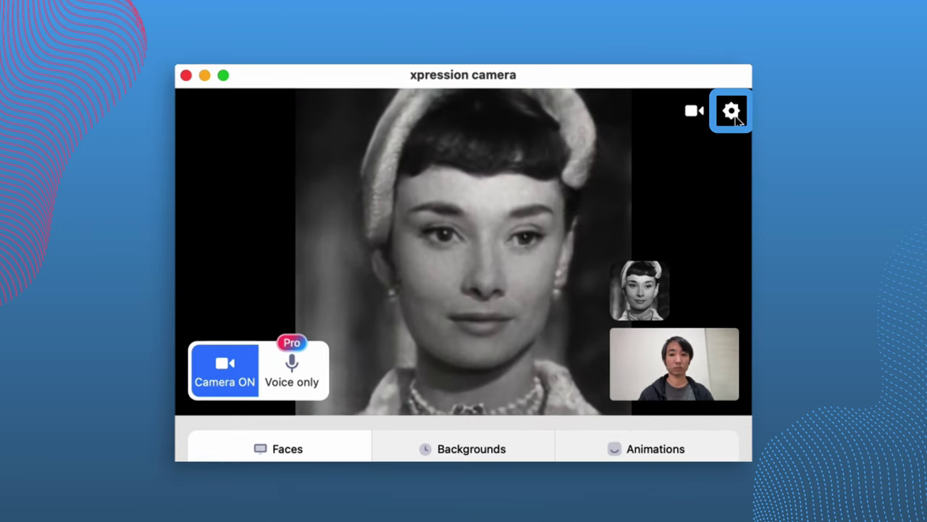
pyautogui.click(618, 50)
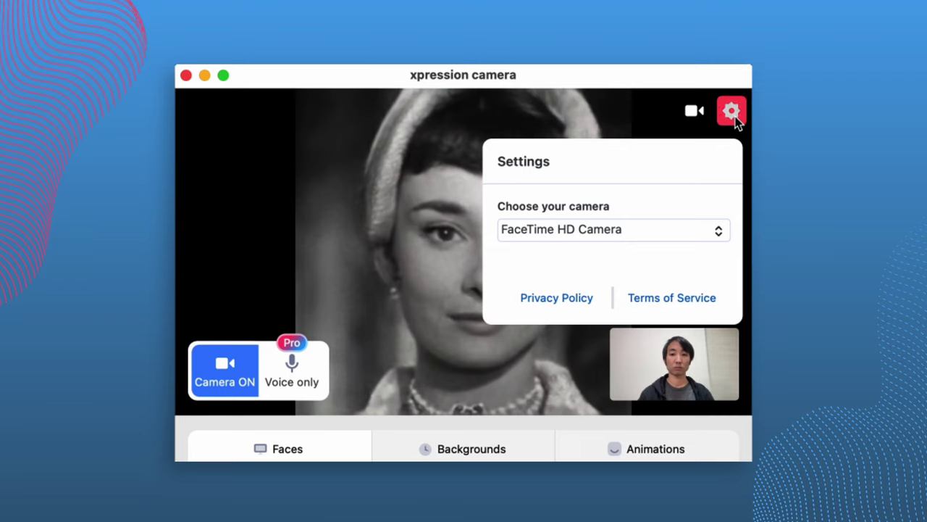
# Close Settings and record a short clip of the face-swapped feed.
pyautogui.click(732, 112)
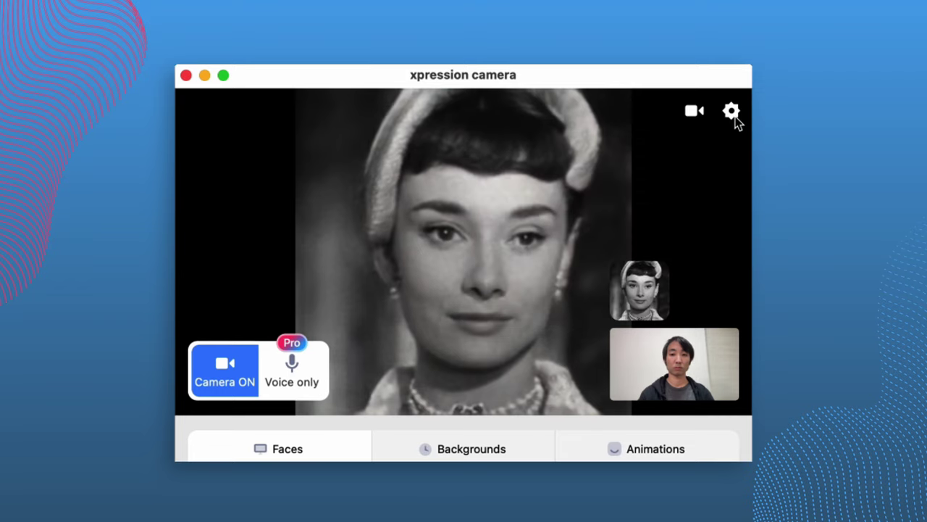
pyautogui.click(694, 114)
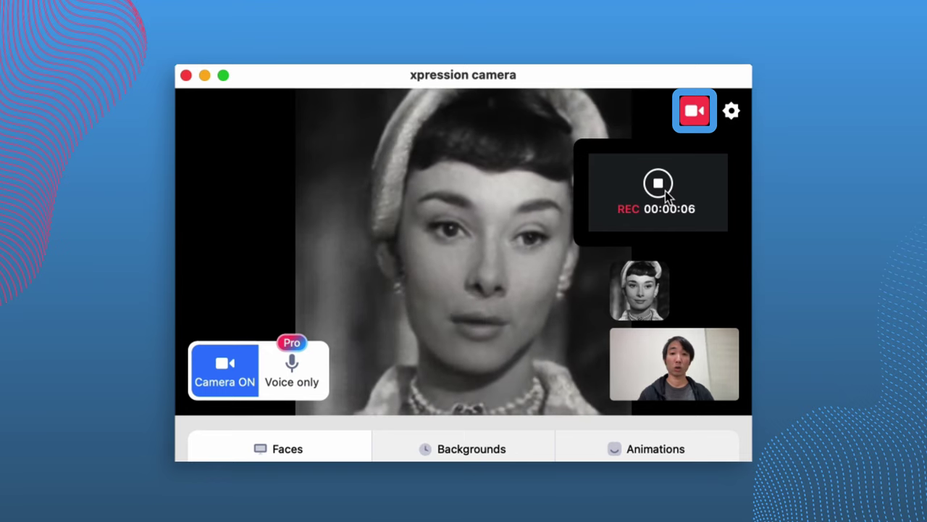
pyautogui.click(660, 184)
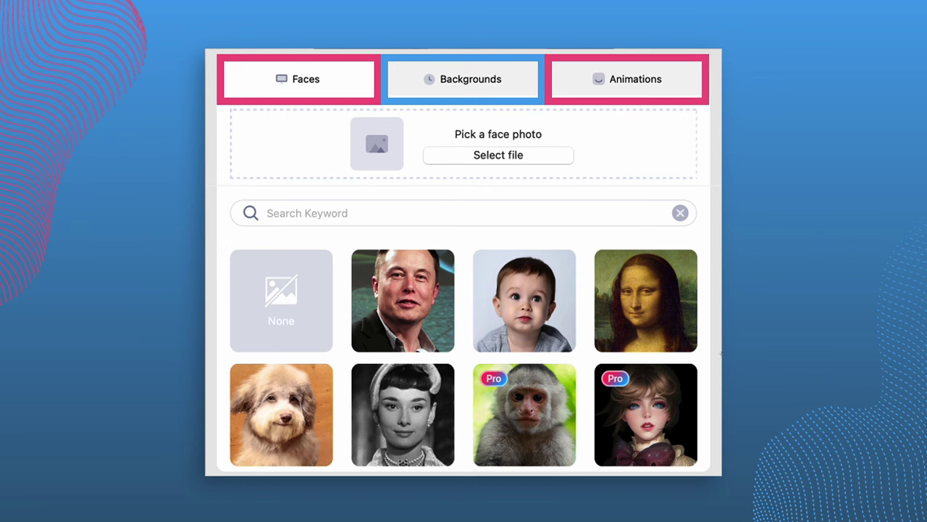
# Browse the Pro faces in the Faces grid and reapply the Mona Lisa face.
pyautogui.scroll(-5, 599, 270)
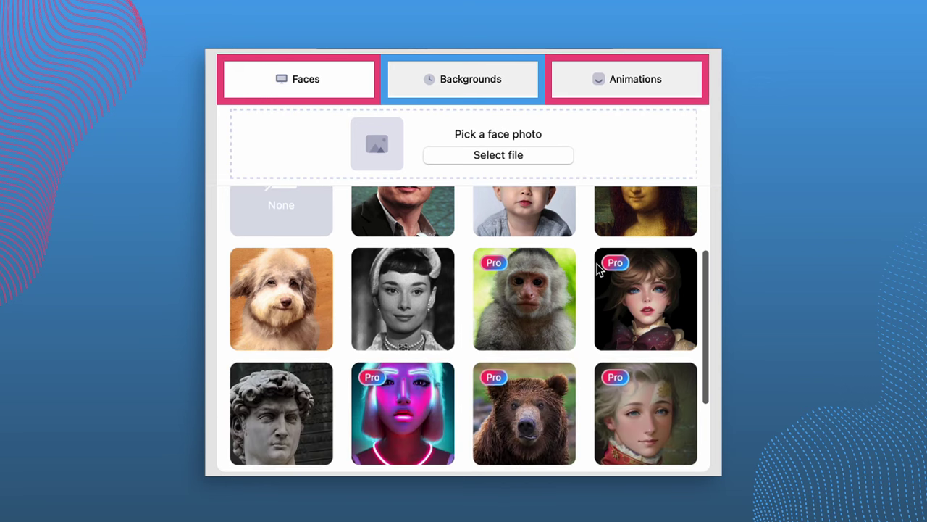
pyautogui.scroll(-2, 599, 270)
pyautogui.scroll(5, 598, 269)
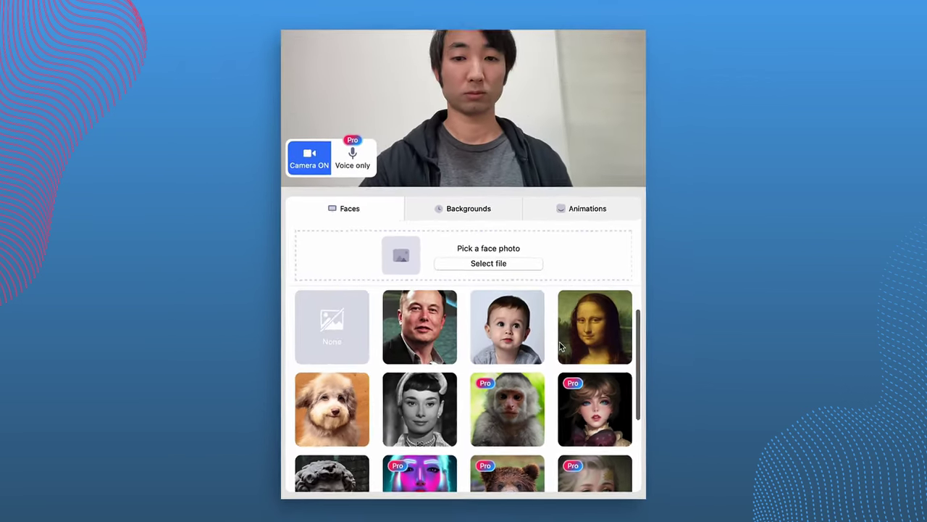
pyautogui.click(549, 366)
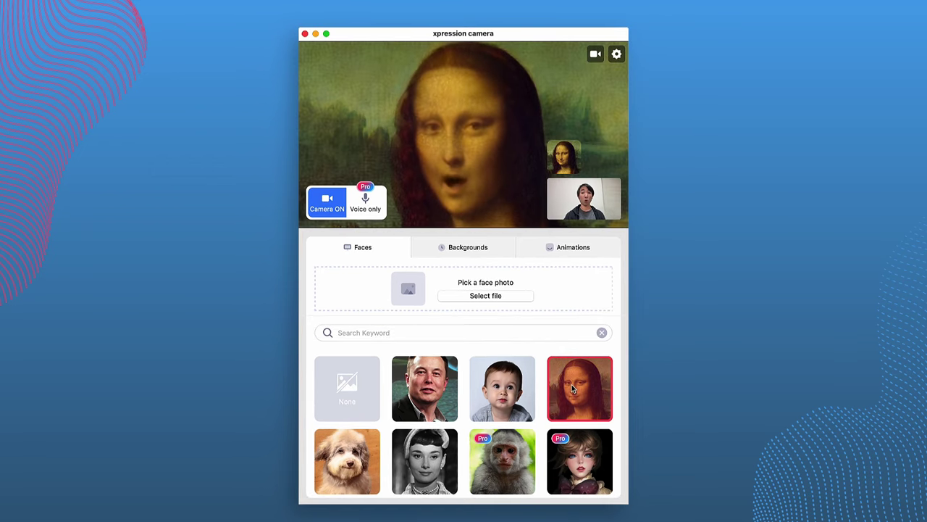
# Switch the face to the black-and-white portrait, then to the baby.
pyautogui.click(424, 449)
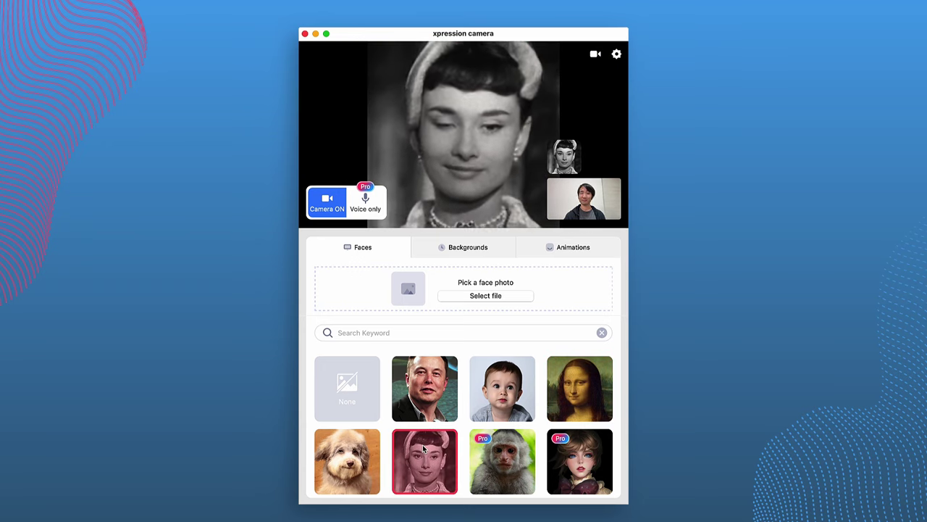
pyautogui.click(500, 404)
pyautogui.click(477, 246)
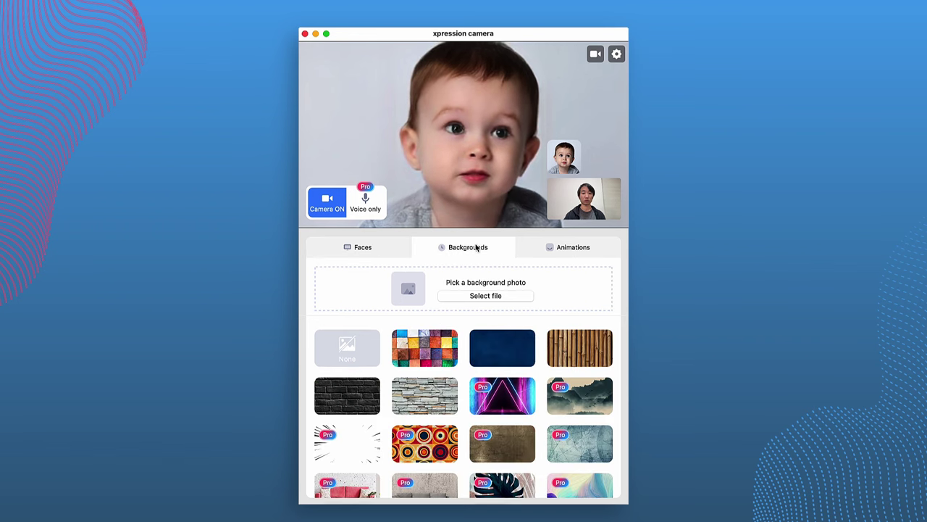
# Try the cubes, dark blue, bamboo and stone wall backgrounds, then set the background to None.
pyautogui.click(433, 347)
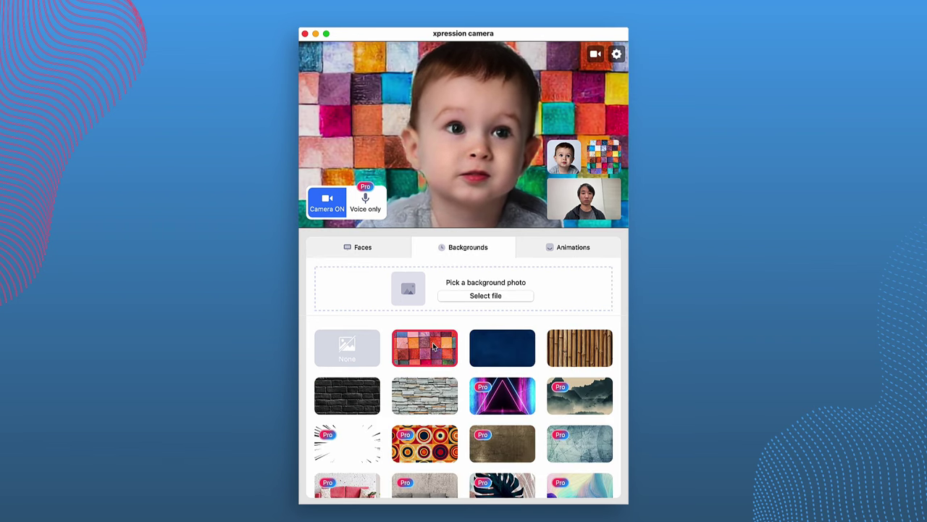
pyautogui.click(497, 347)
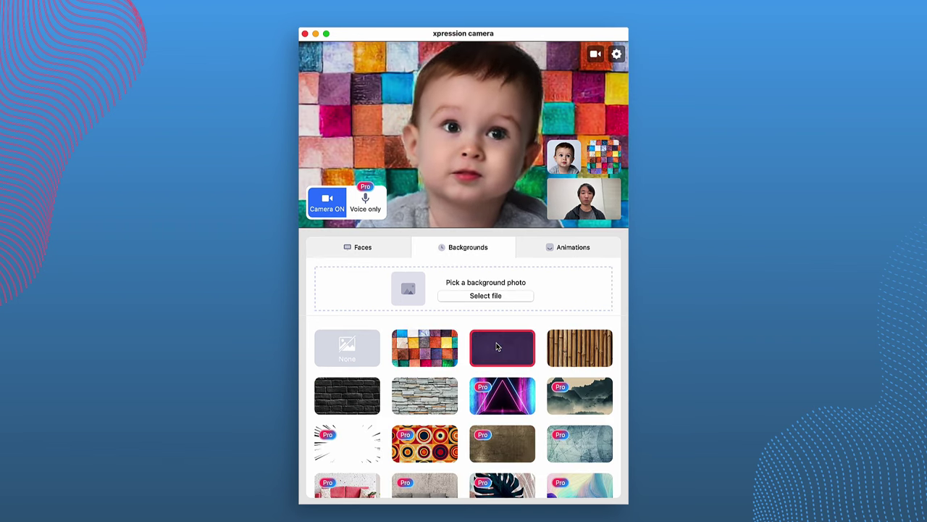
pyautogui.click(568, 340)
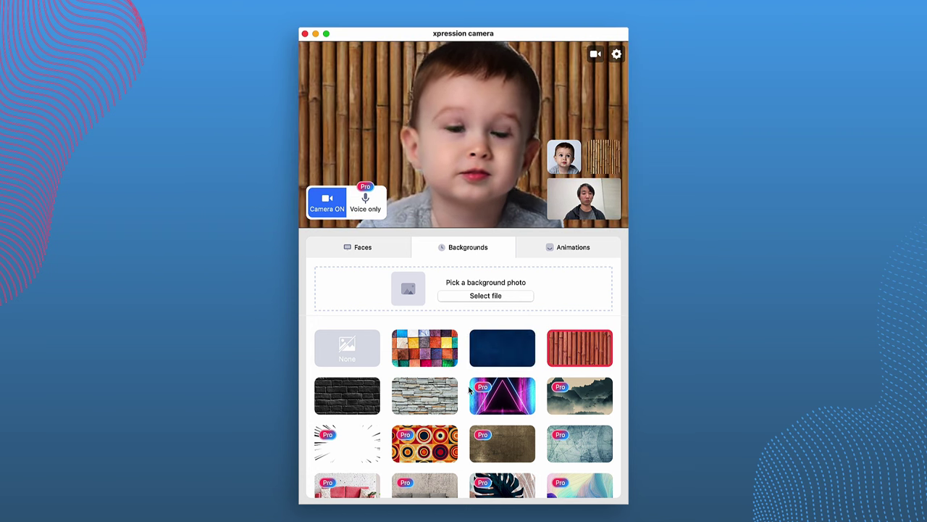
pyautogui.click(437, 398)
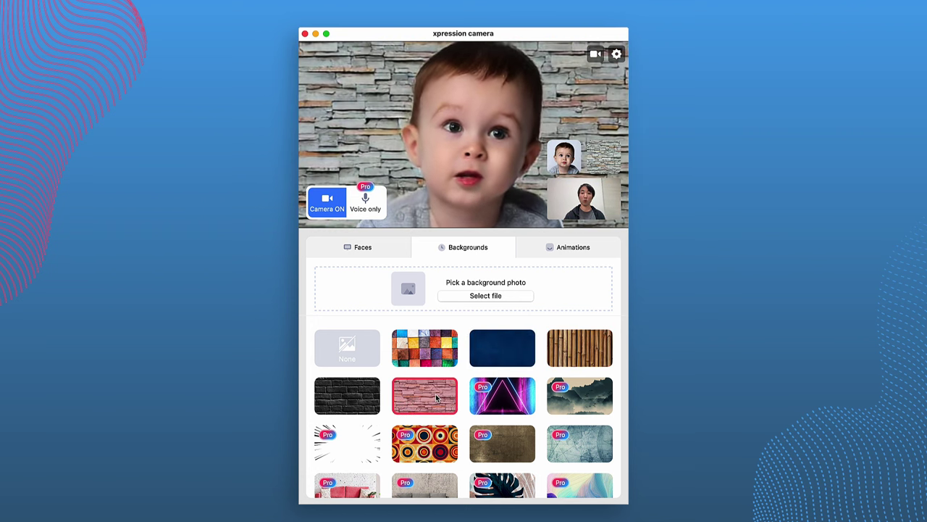
pyautogui.click(344, 362)
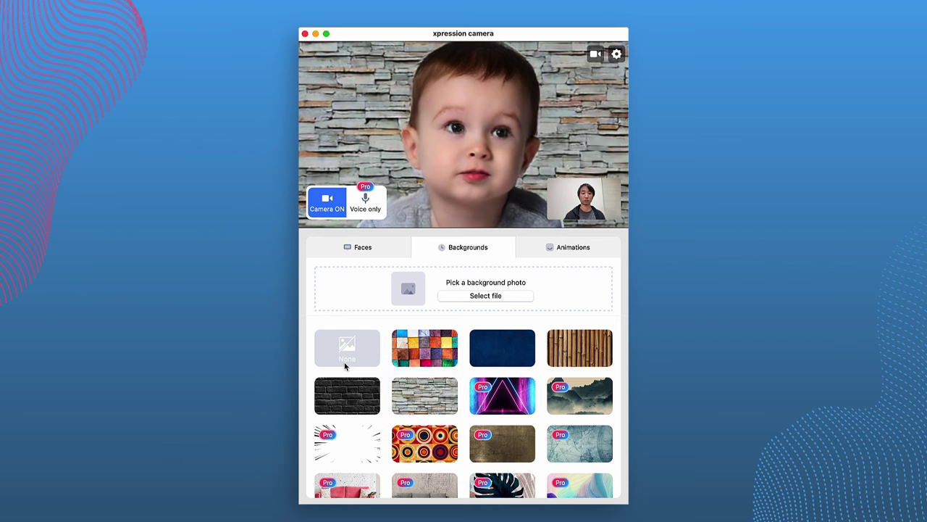
pyautogui.click(545, 250)
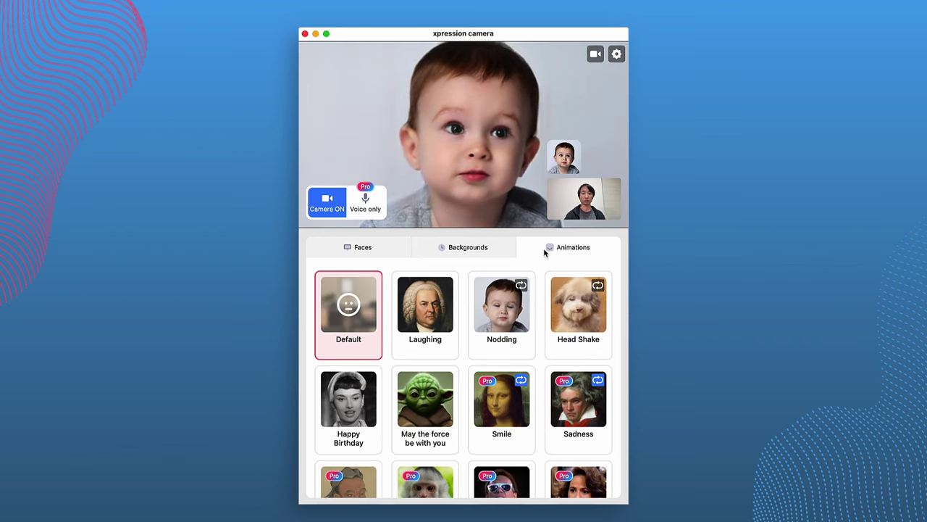
# Try the Nodding and Laughing animations, then make the black-and-white actress face play Happy Birthday.
pyautogui.click(498, 311)
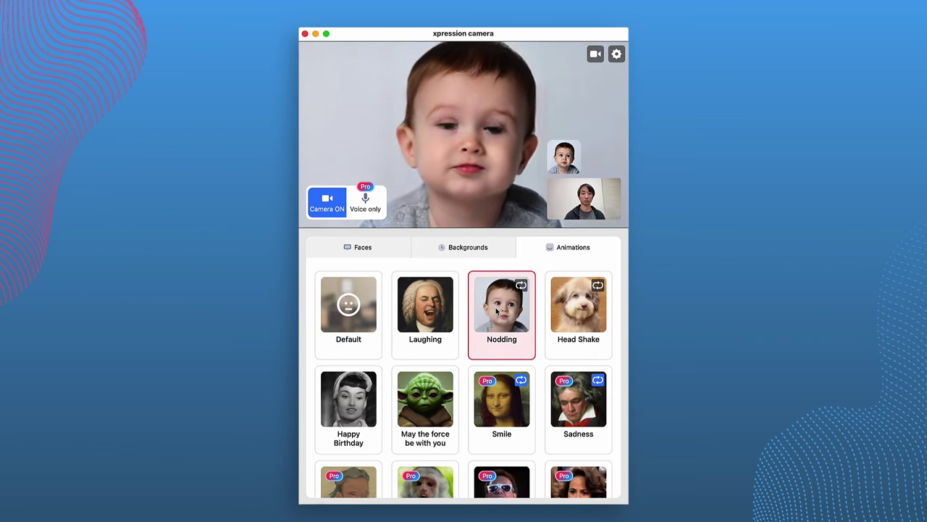
pyautogui.click(448, 319)
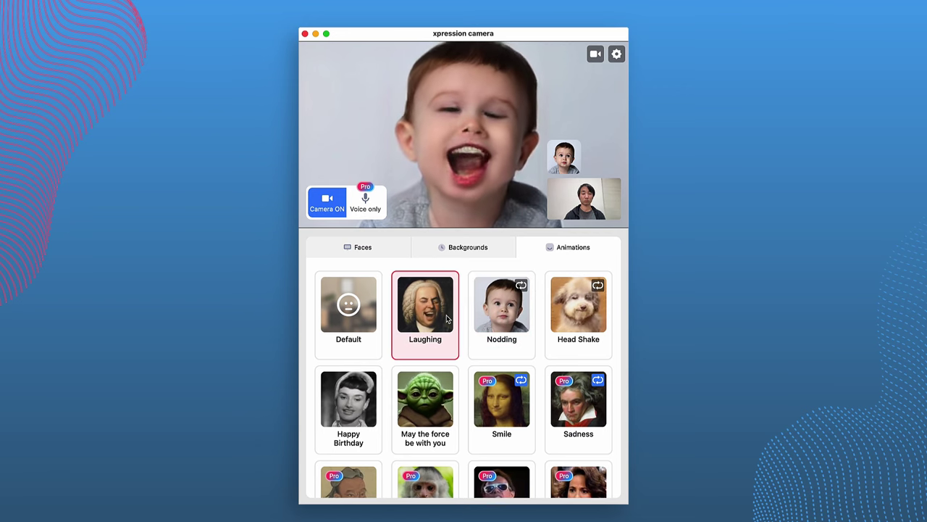
pyautogui.click(356, 400)
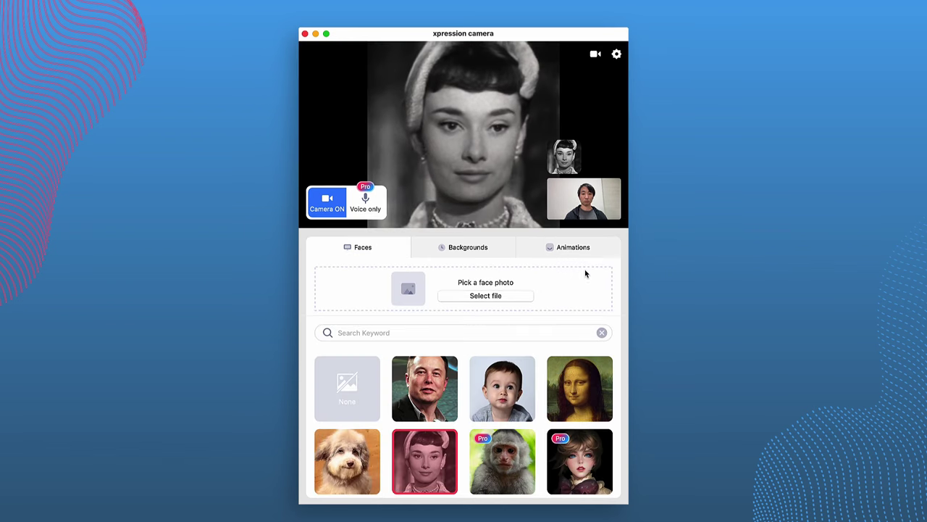
pyautogui.click(573, 250)
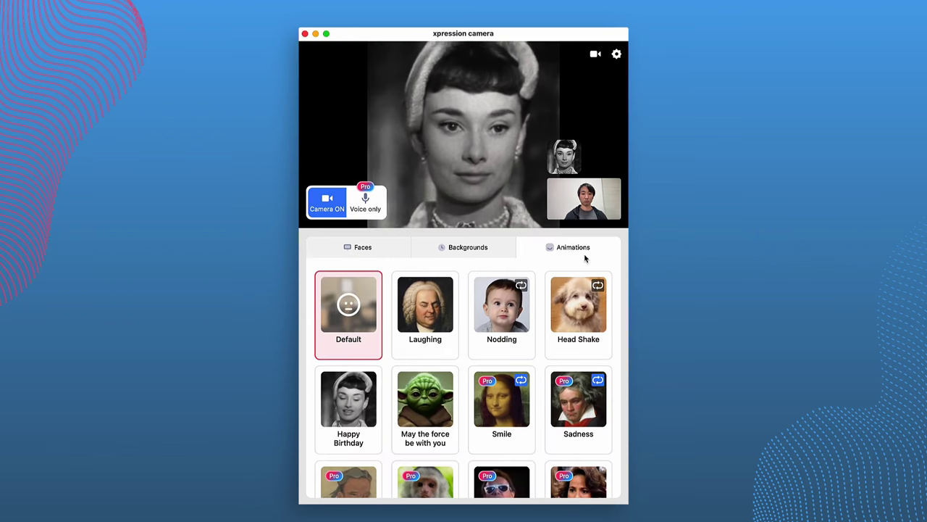
pyautogui.click(361, 420)
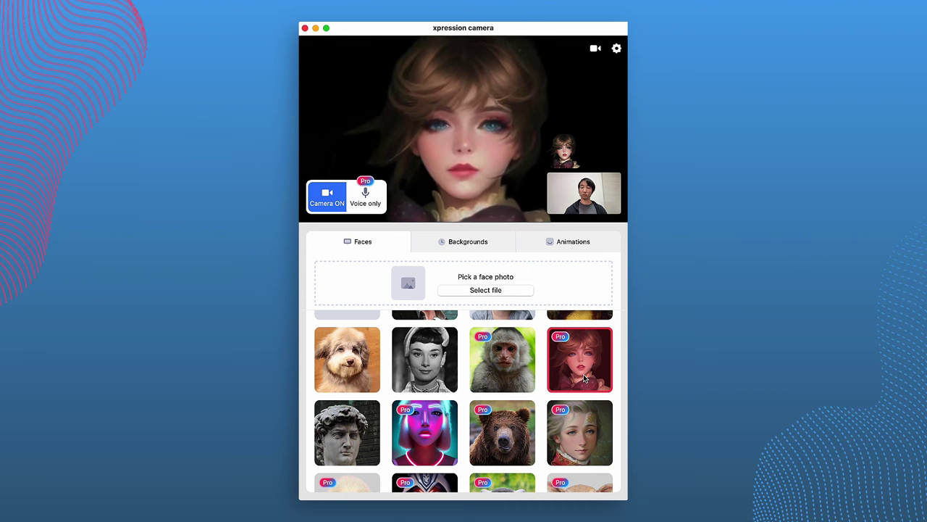
# Swap in another library face and put the pink neon background behind it.
pyautogui.click(570, 432)
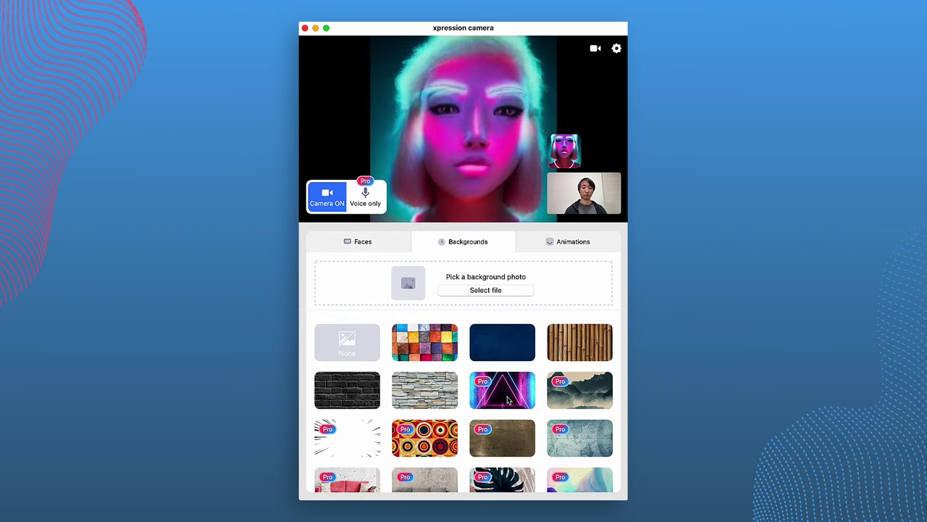
pyautogui.click(508, 399)
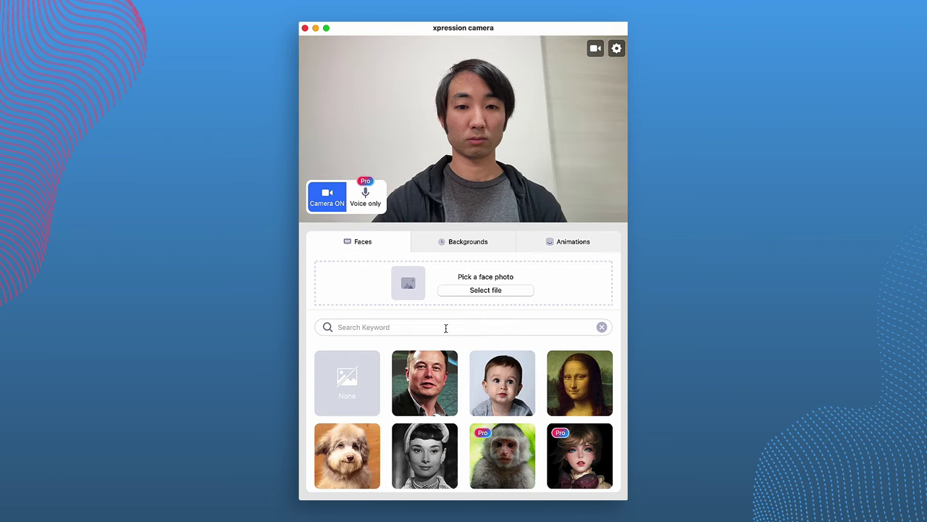
pyautogui.click(446, 327)
# Search the faces for 'einstein', apply a found portrait, and give it the Nodding animation.
pyautogui.write('einstein')
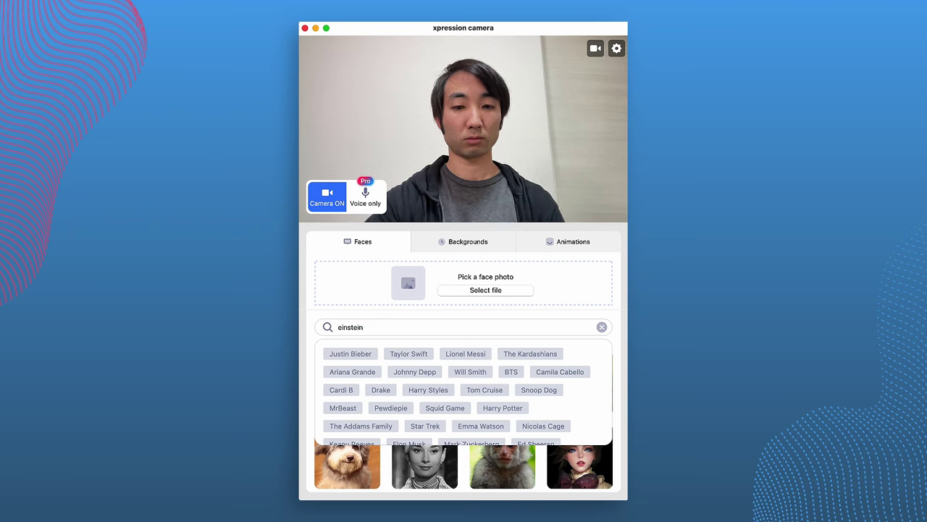
pyautogui.press('Return')
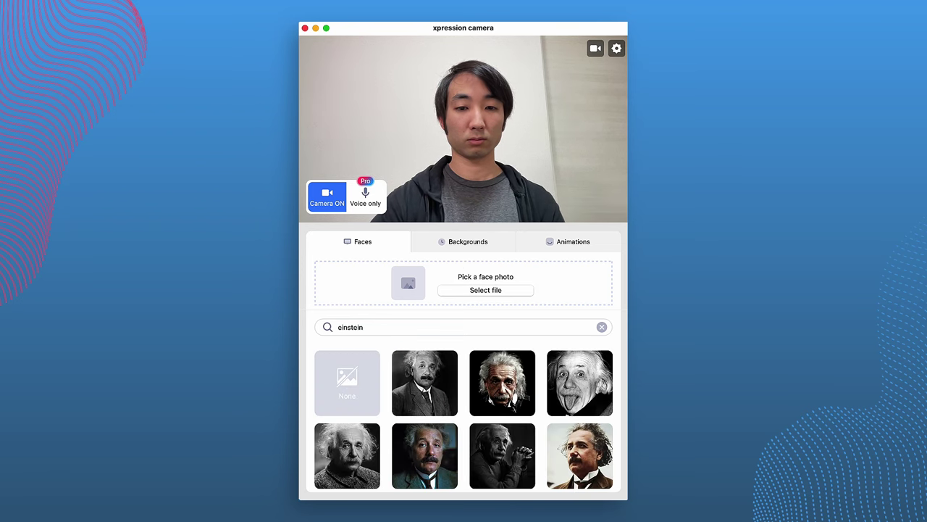
pyautogui.click(369, 460)
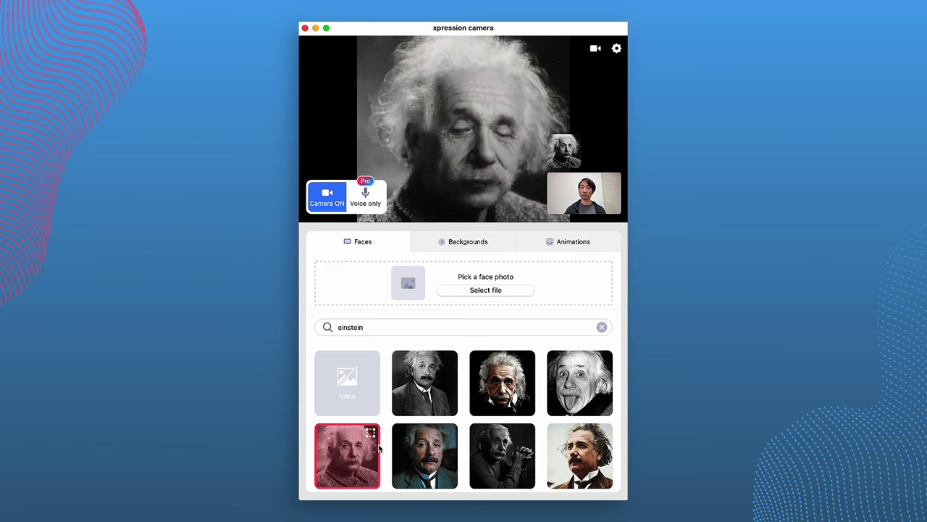
pyautogui.click(567, 242)
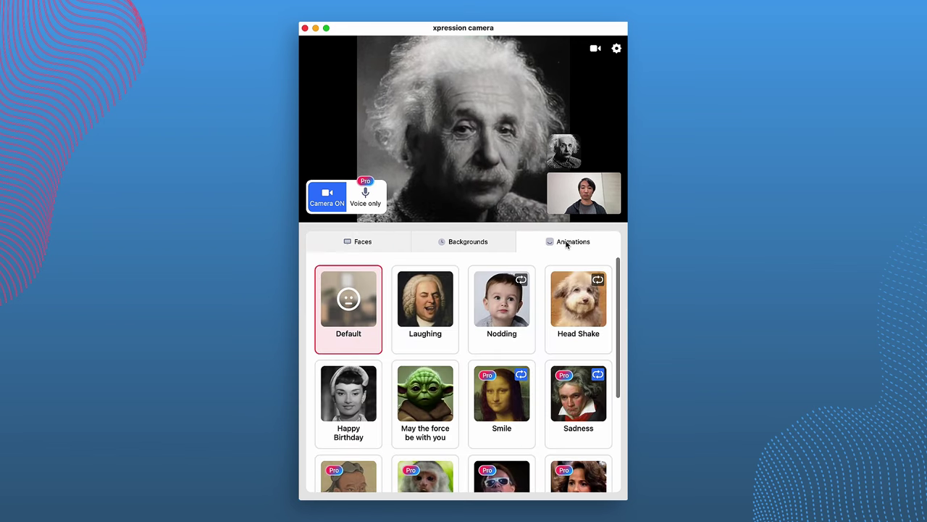
pyautogui.click(505, 316)
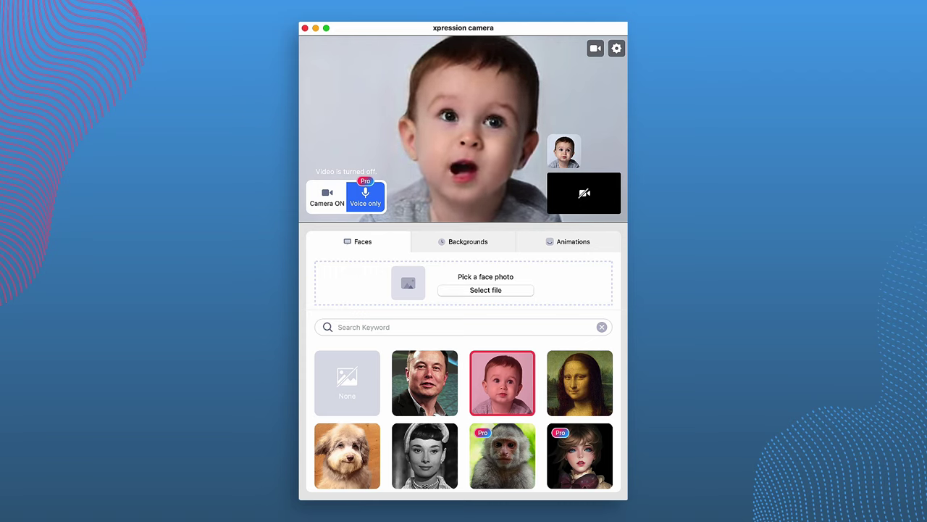
# Toggle between Camera ON and Voice only, ending on the real camera feed.
pyautogui.click(370, 204)
pyautogui.click(370, 204)
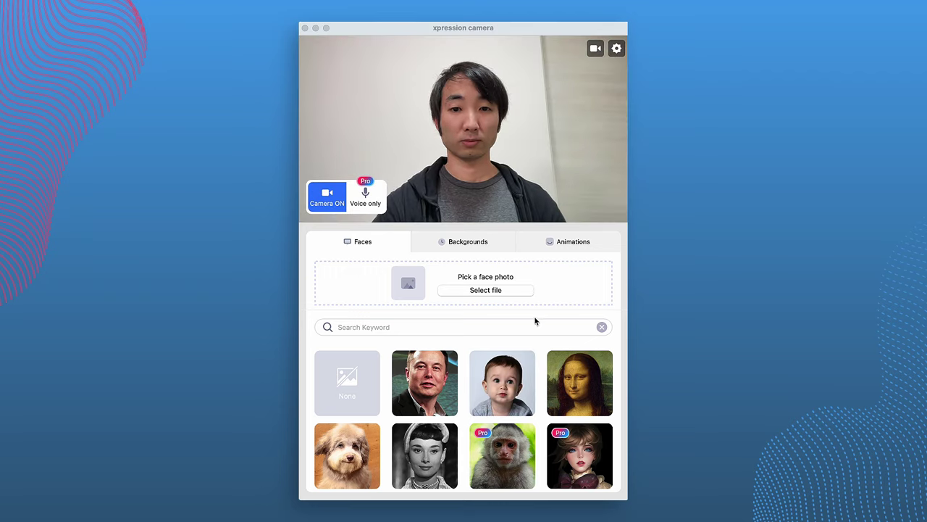
# Load Self Portrait-4.jpg as a custom face photo.
pyautogui.click(511, 292)
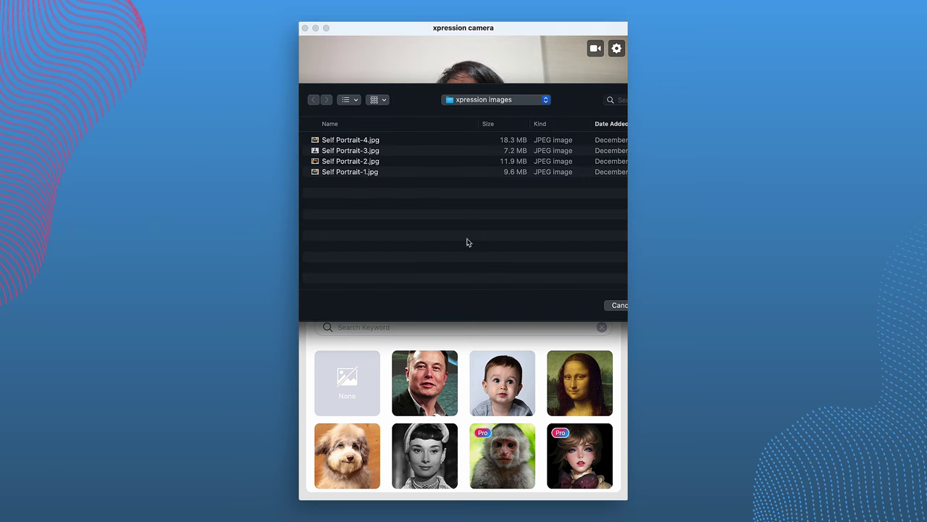
pyautogui.click(385, 141)
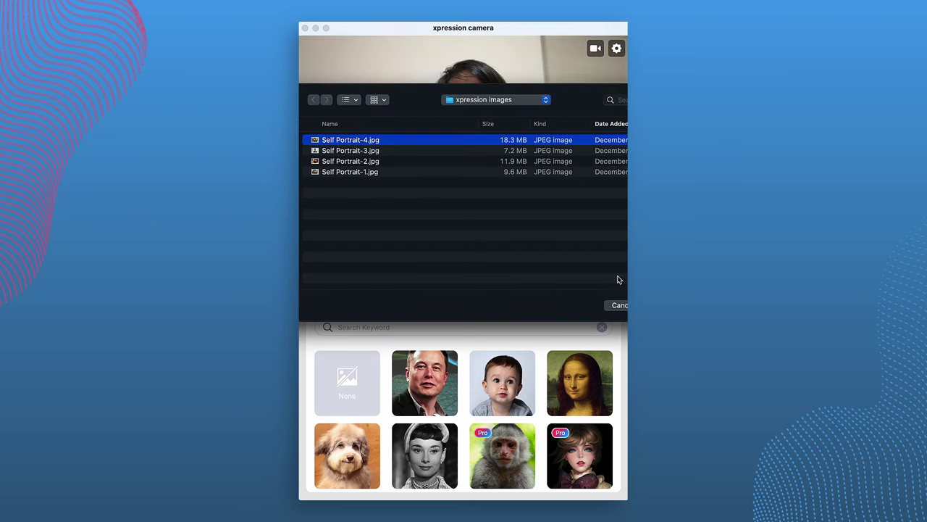
pyautogui.press('Return')
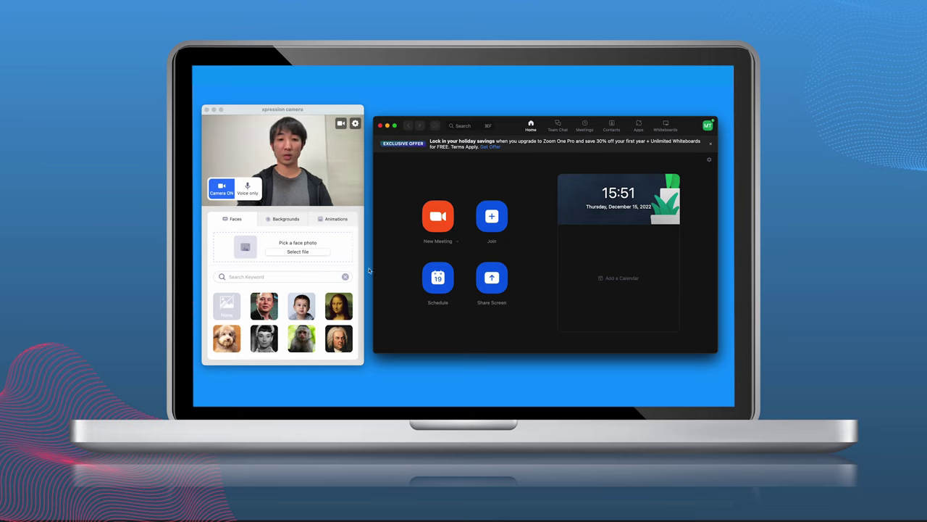
# Start a new Zoom meeting with computer audio, using xpression camera as the video source.
pyautogui.click(438, 216)
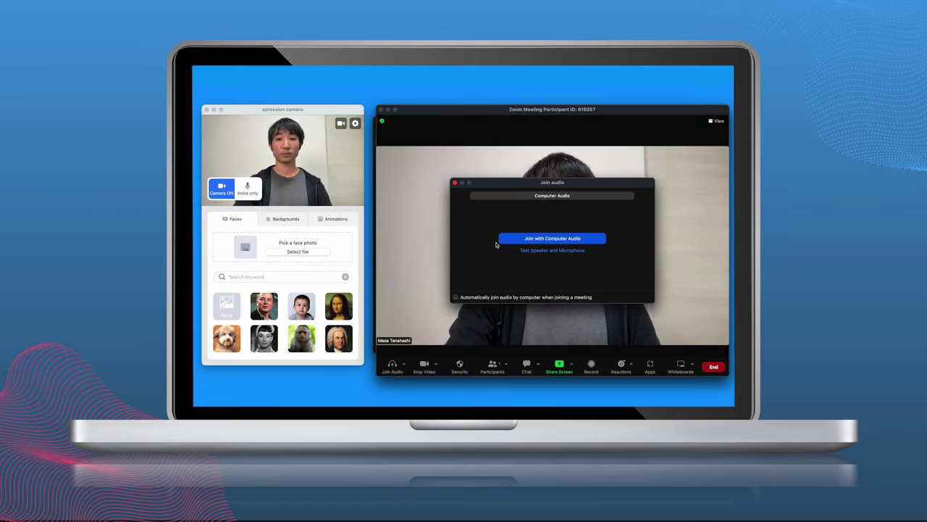
pyautogui.click(521, 239)
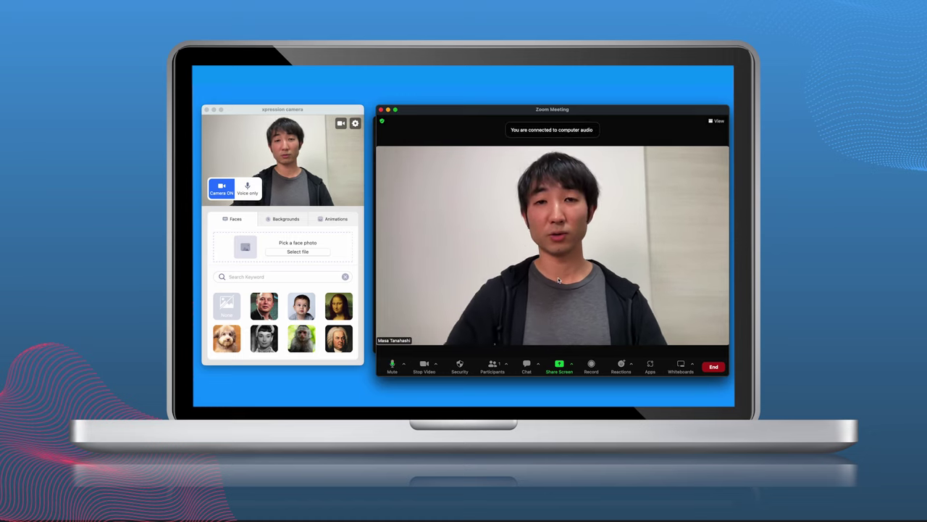
pyautogui.click(436, 364)
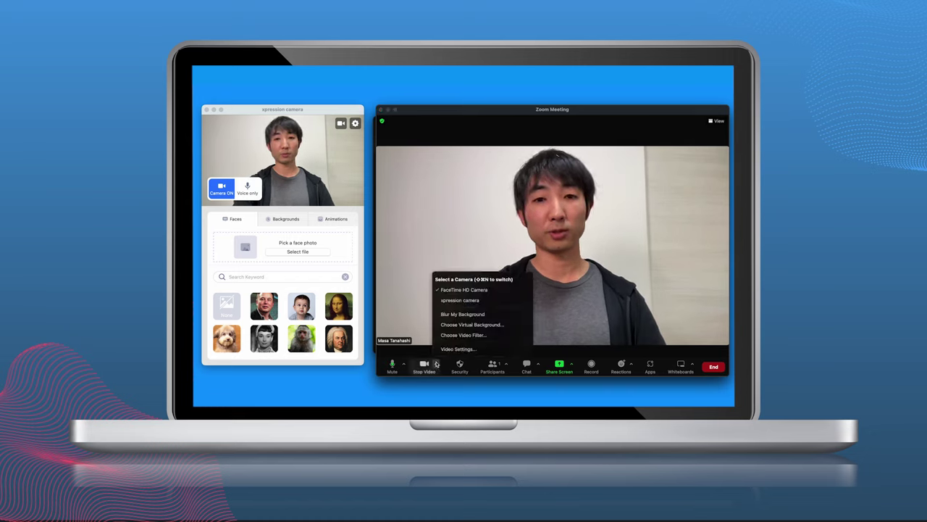
pyautogui.click(471, 303)
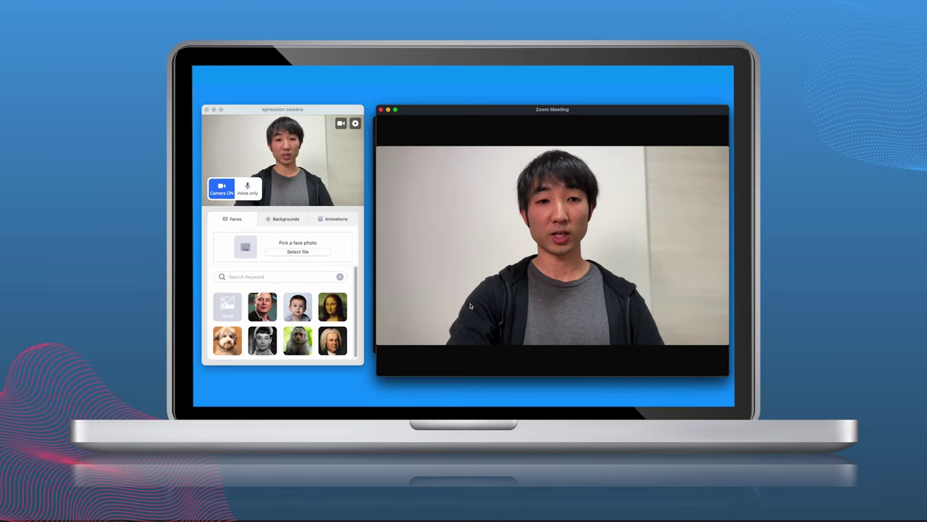
# Swap the meeting video to the baby face, then to the Mona Lisa face.
pyautogui.click(297, 309)
pyautogui.click(297, 309)
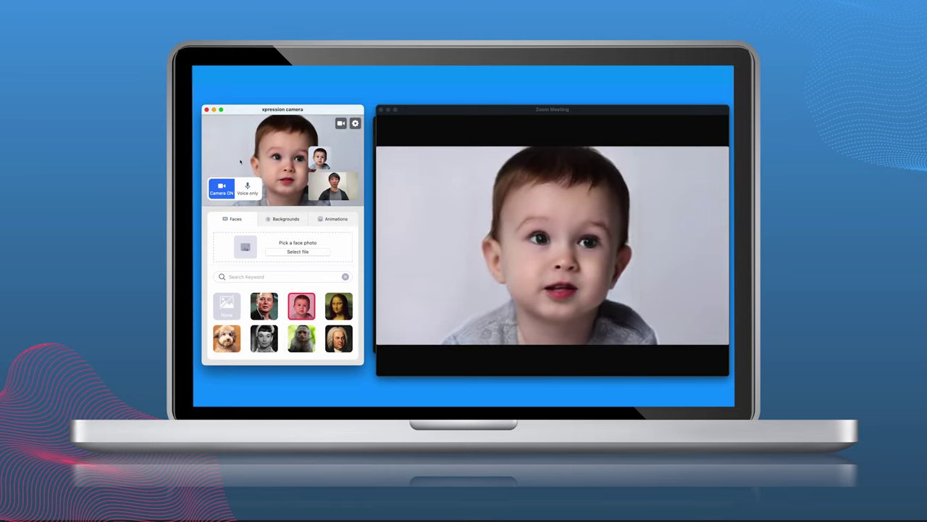
pyautogui.moveTo(509, 230)
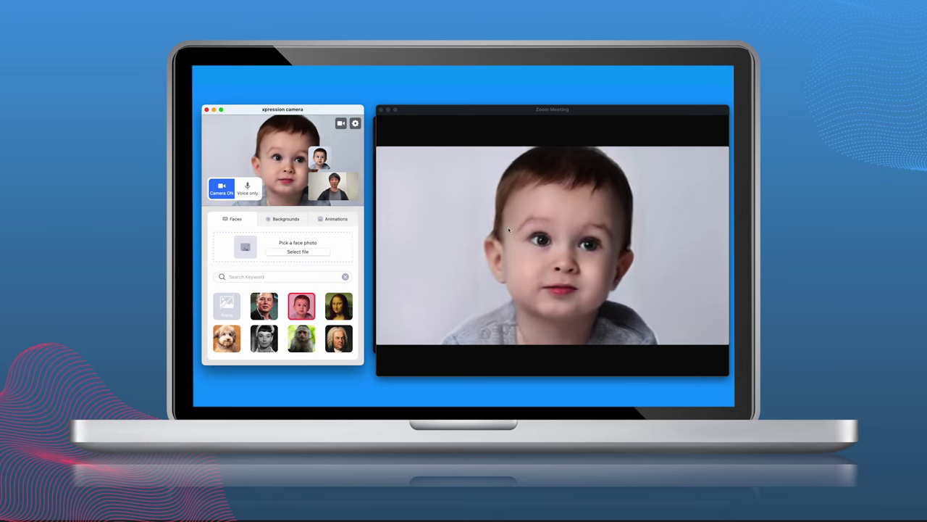
pyautogui.click(340, 312)
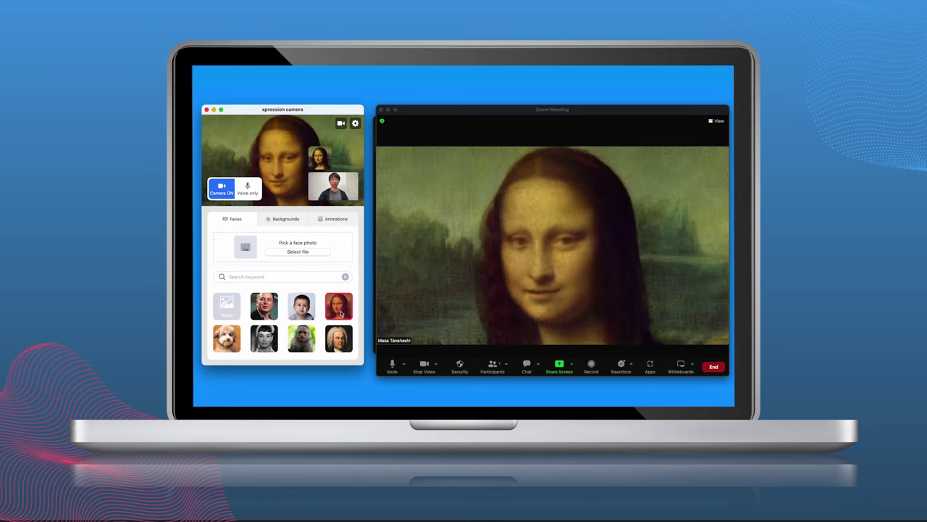